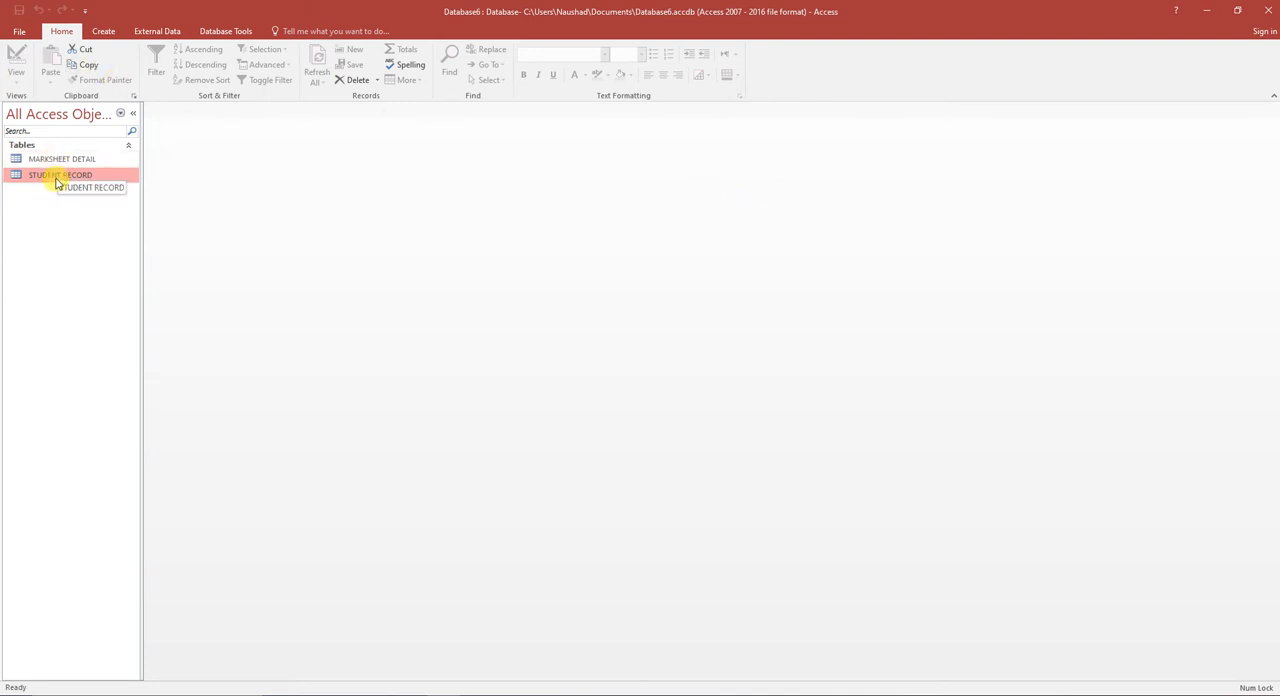
- Open the MARKSHEET DETAIL and STUDENT RECORD tables and compare their fields and records
double_click(57, 160)
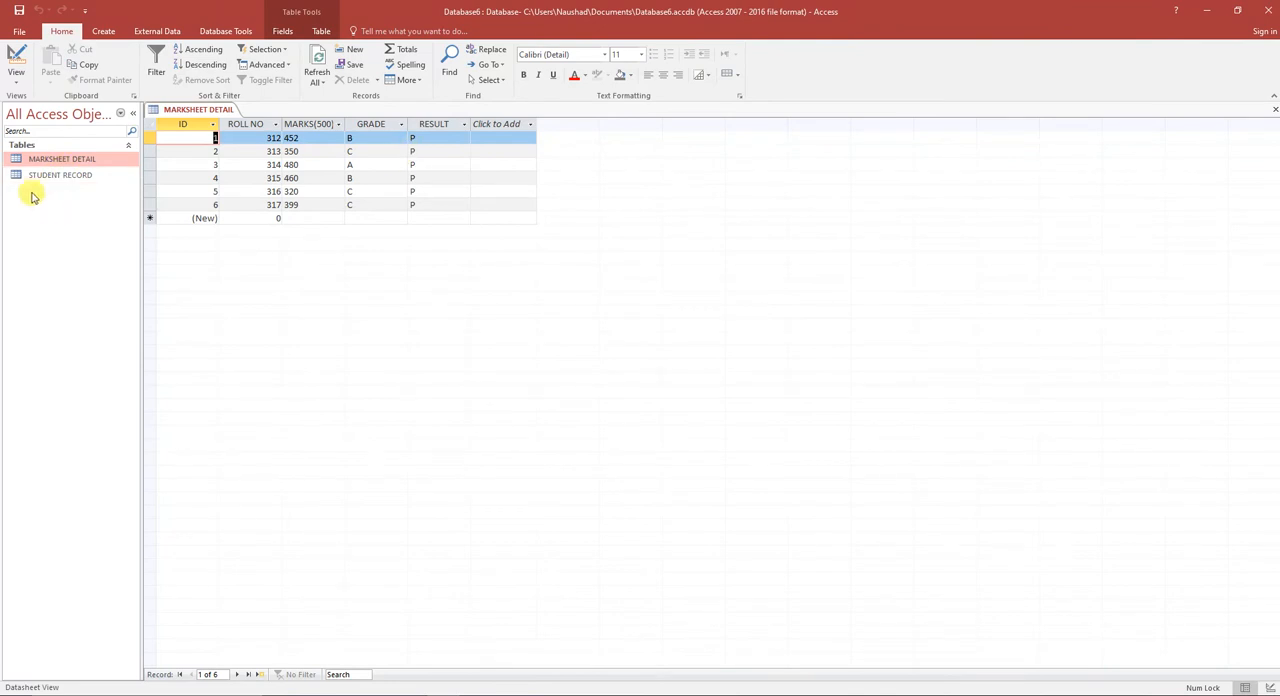
left_click(36, 175)
double_click(36, 175)
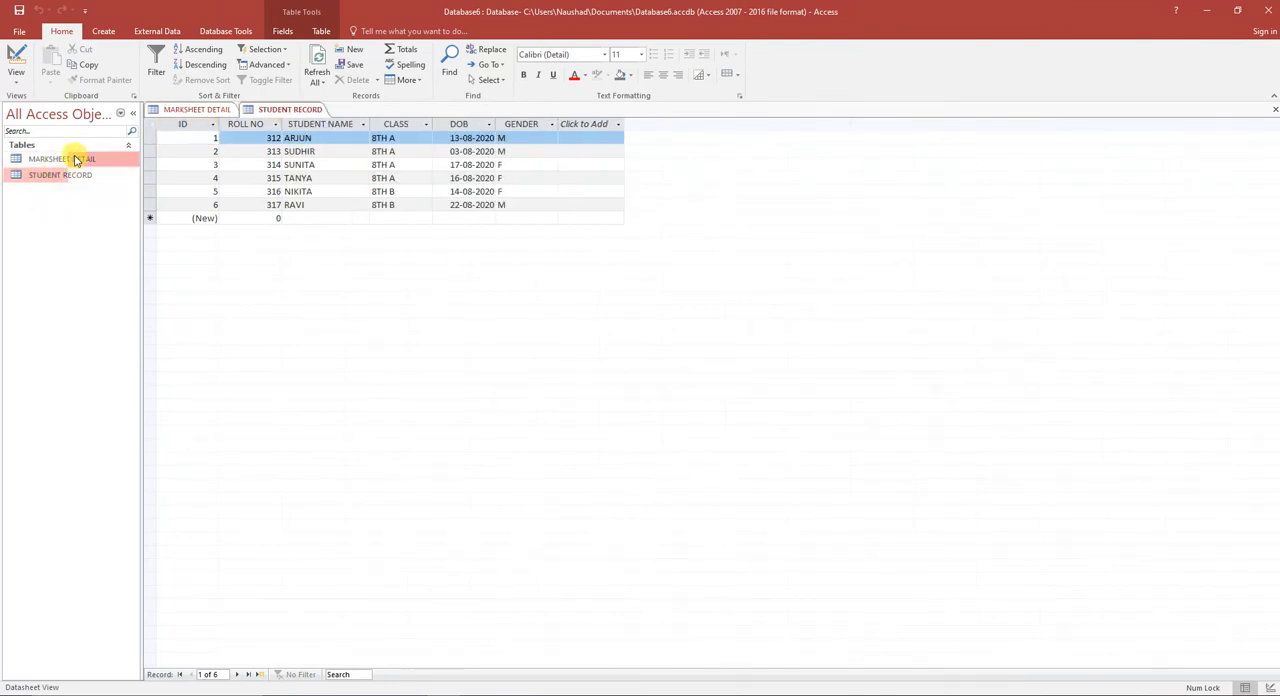
double_click(86, 159)
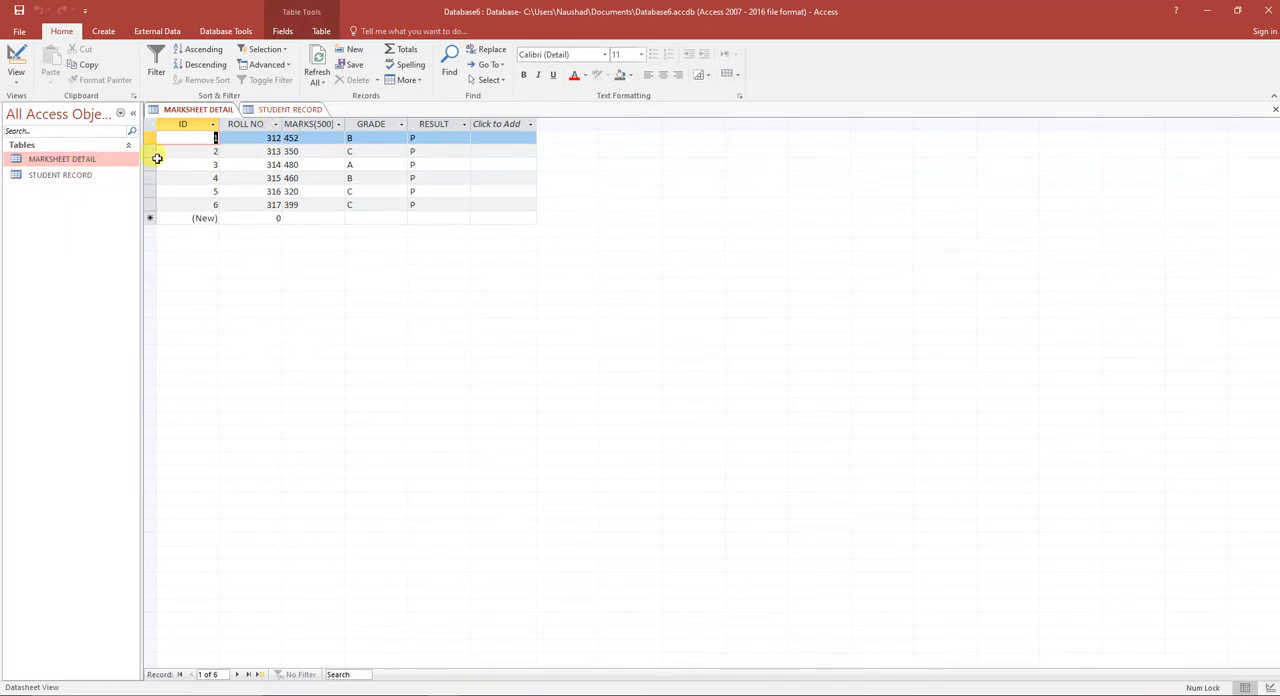
double_click(44, 175)
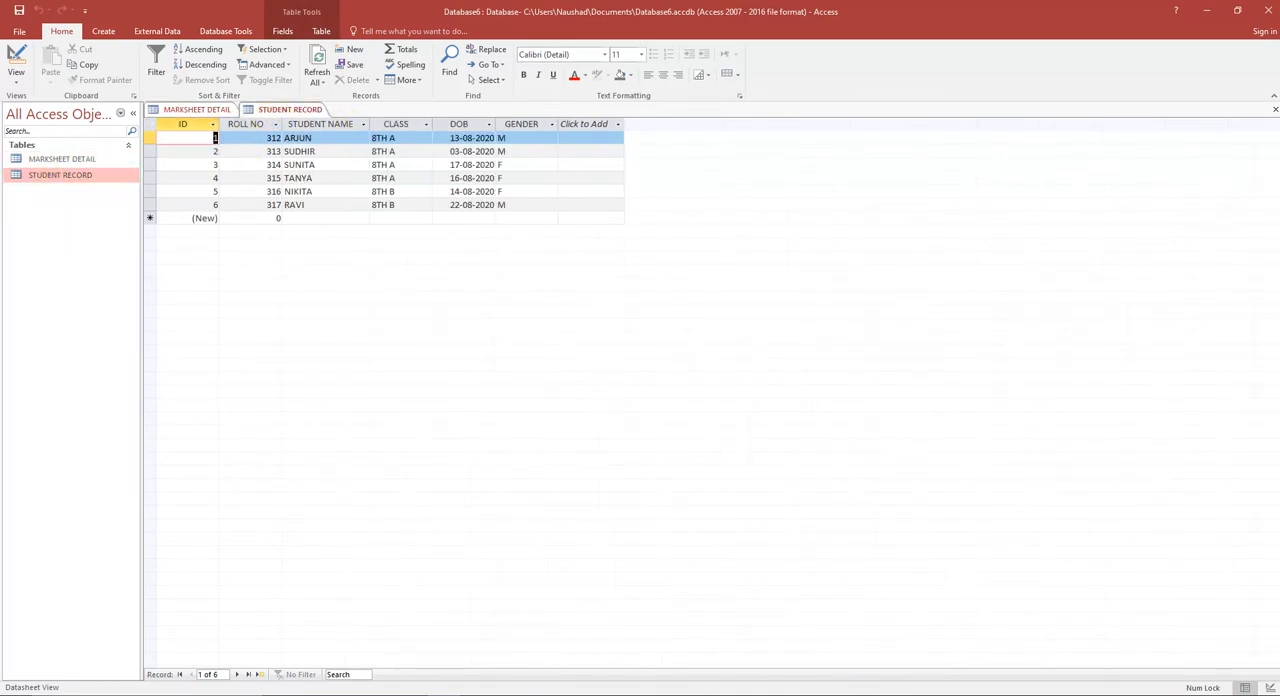
left_click(517, 692)
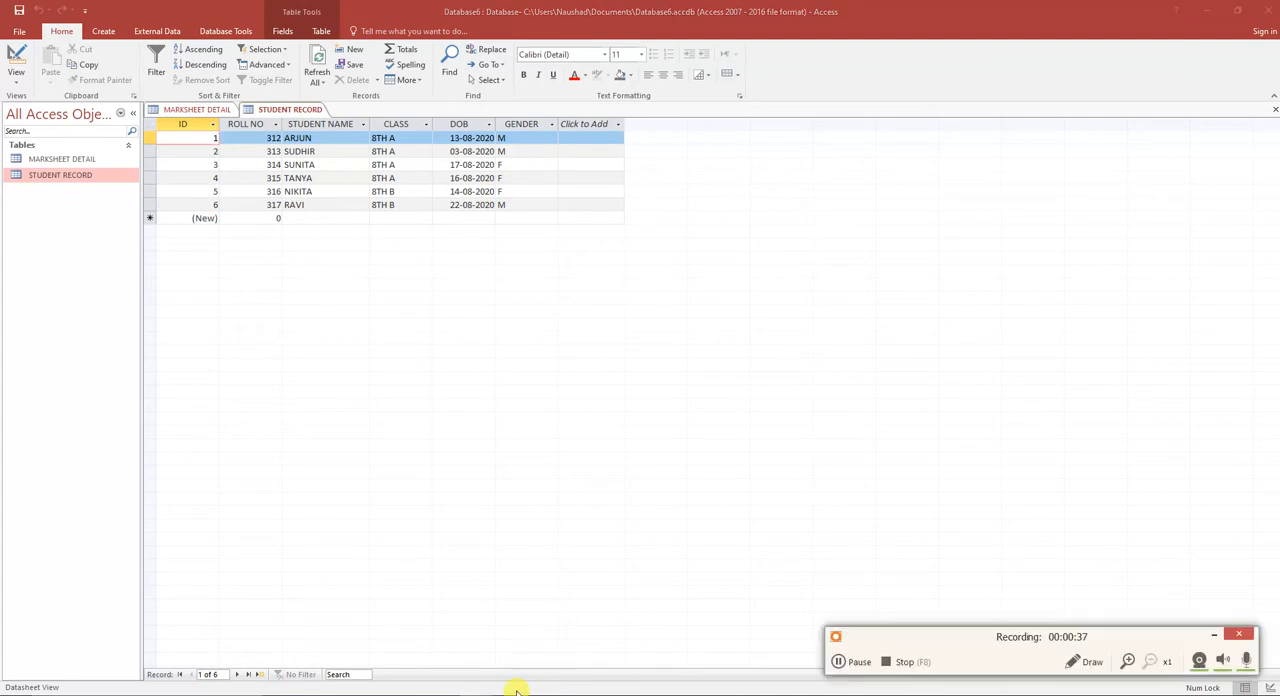
left_click(1127, 661)
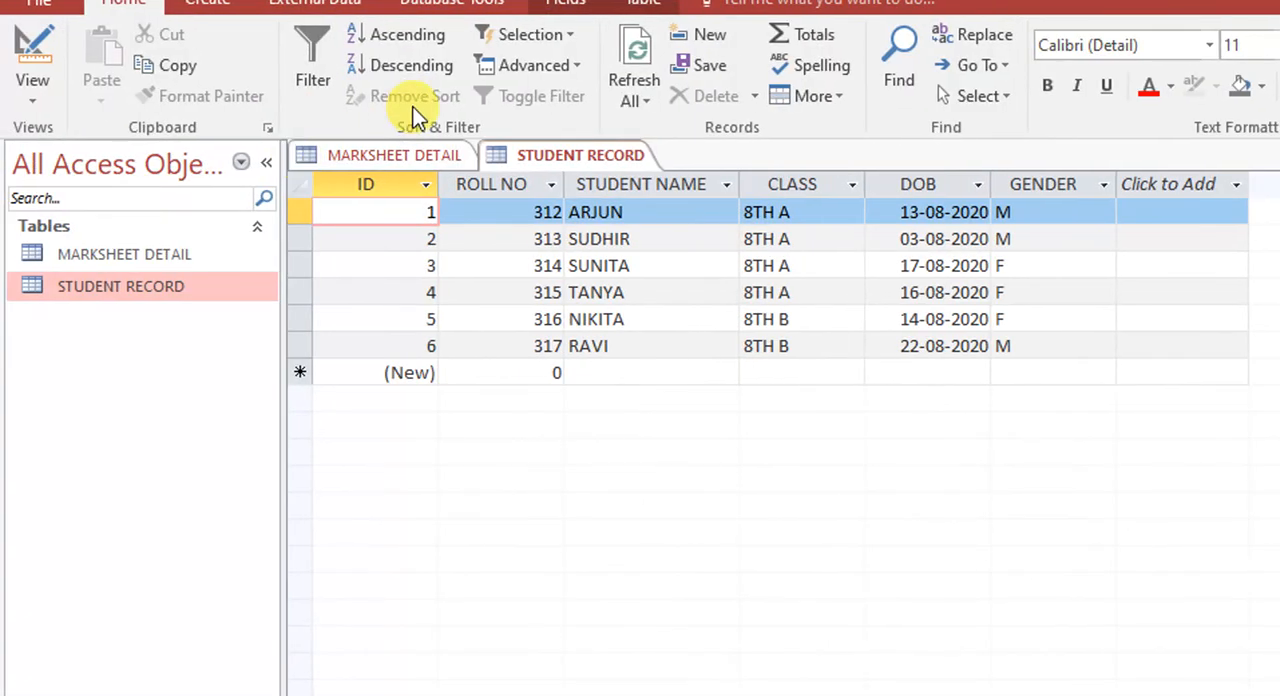
double_click(176, 254)
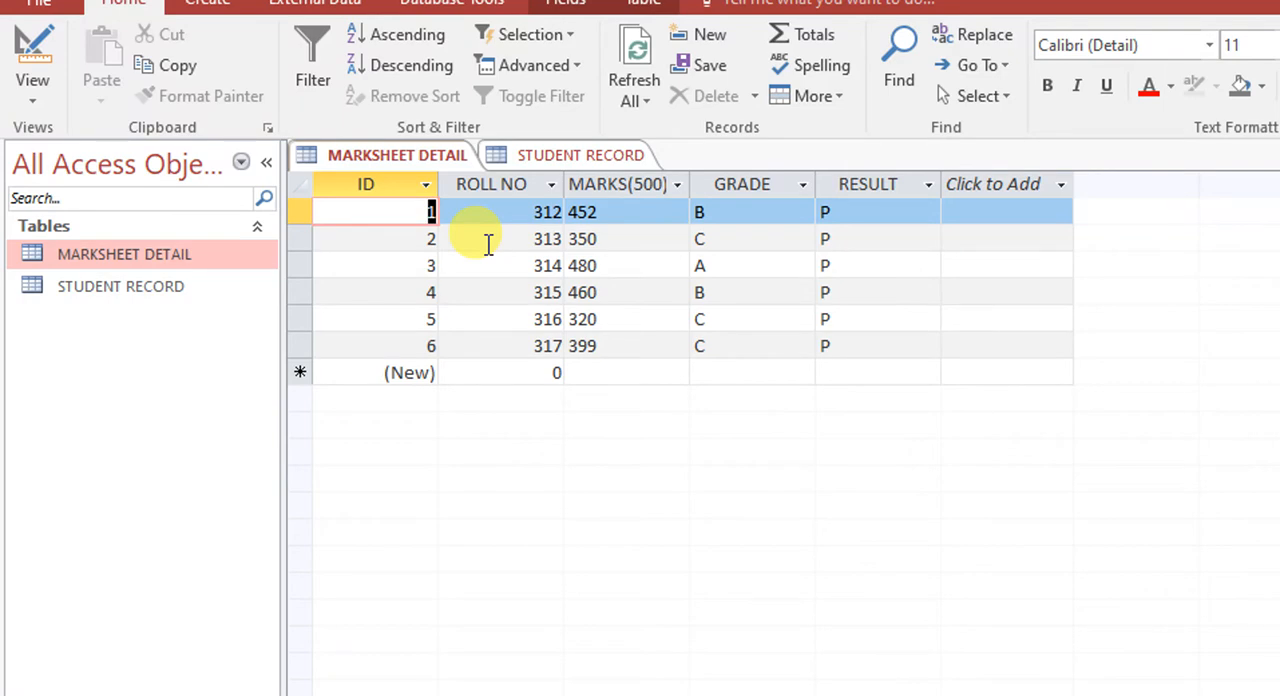
left_click(129, 291)
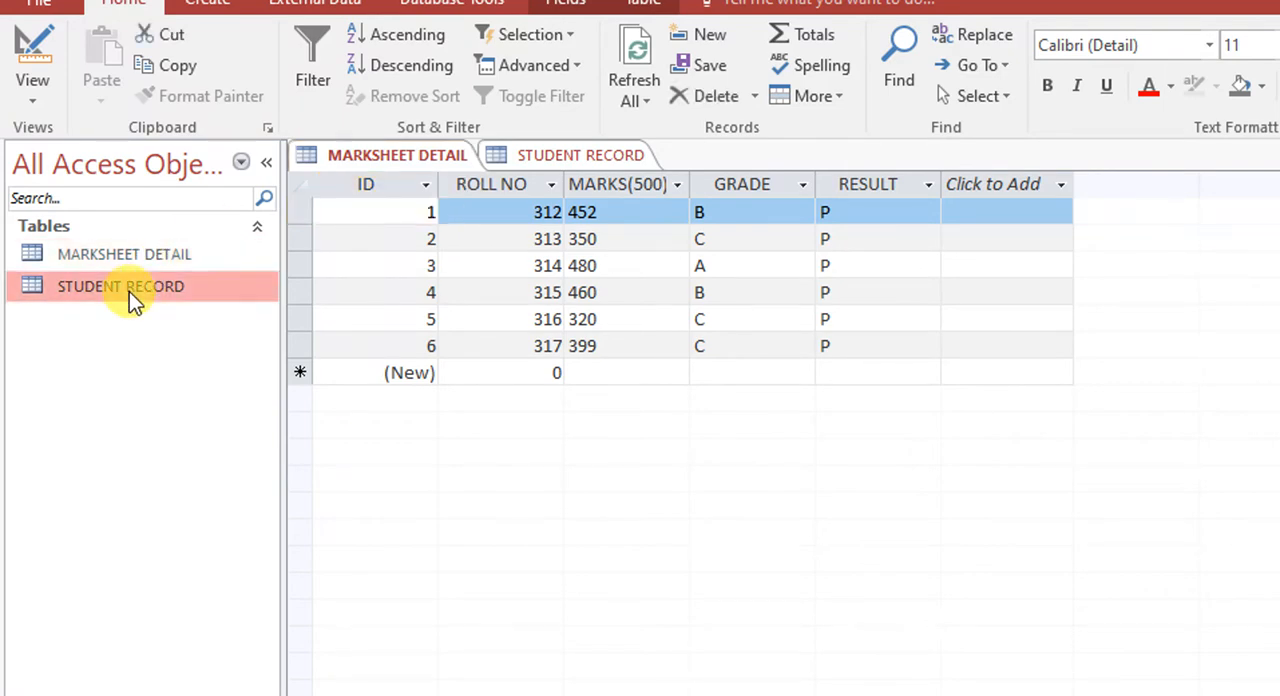
double_click(129, 291)
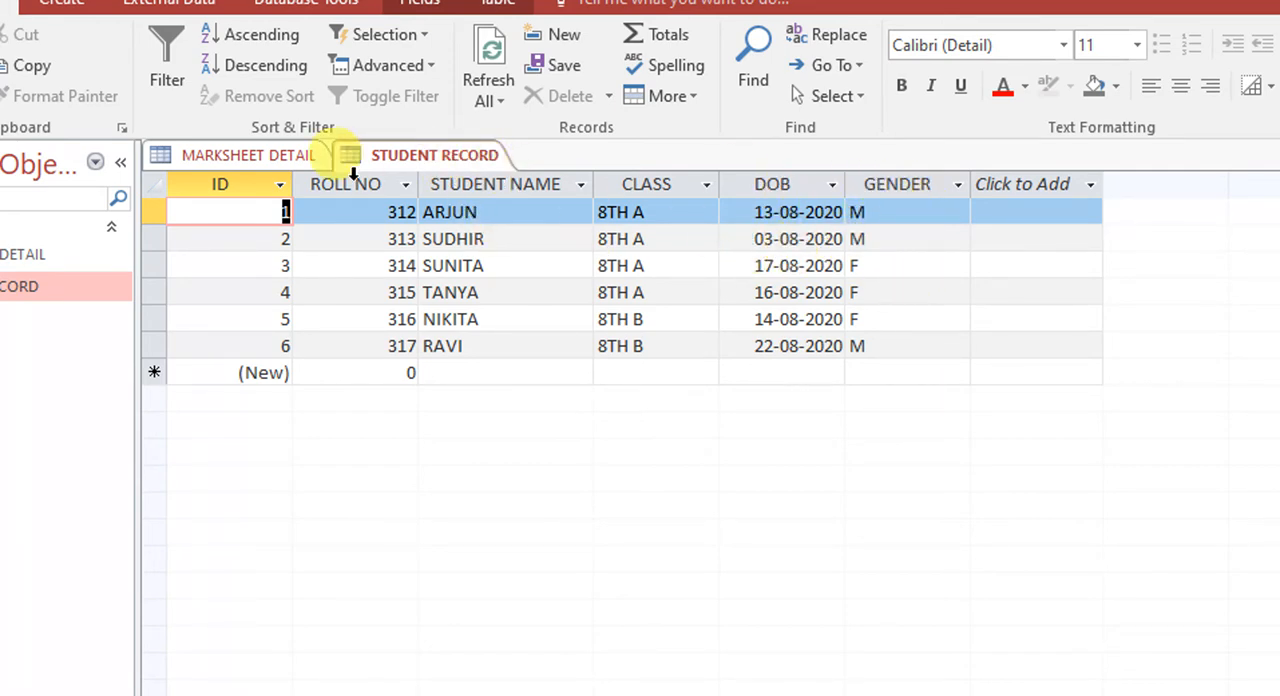
left_click(272, 156)
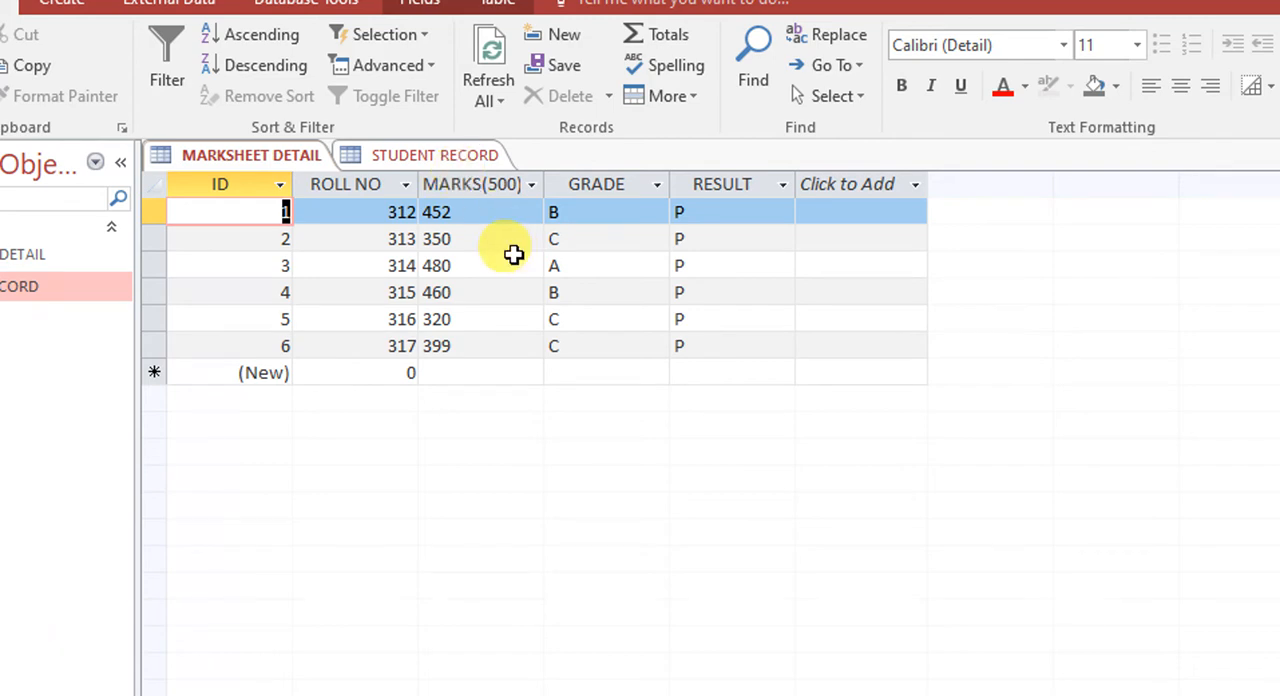
- Close the STUDENT RECORD and MARKSHEET DETAIL tables
right_click(459, 158)
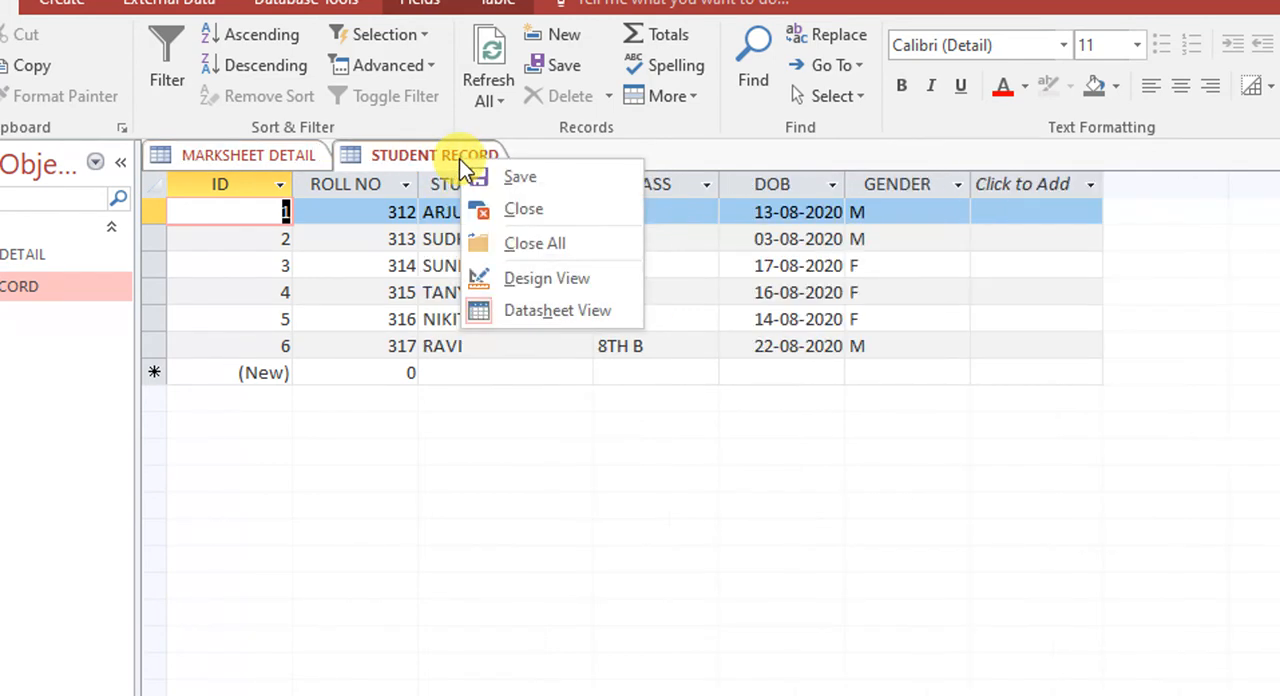
left_click(511, 205)
right_click(308, 156)
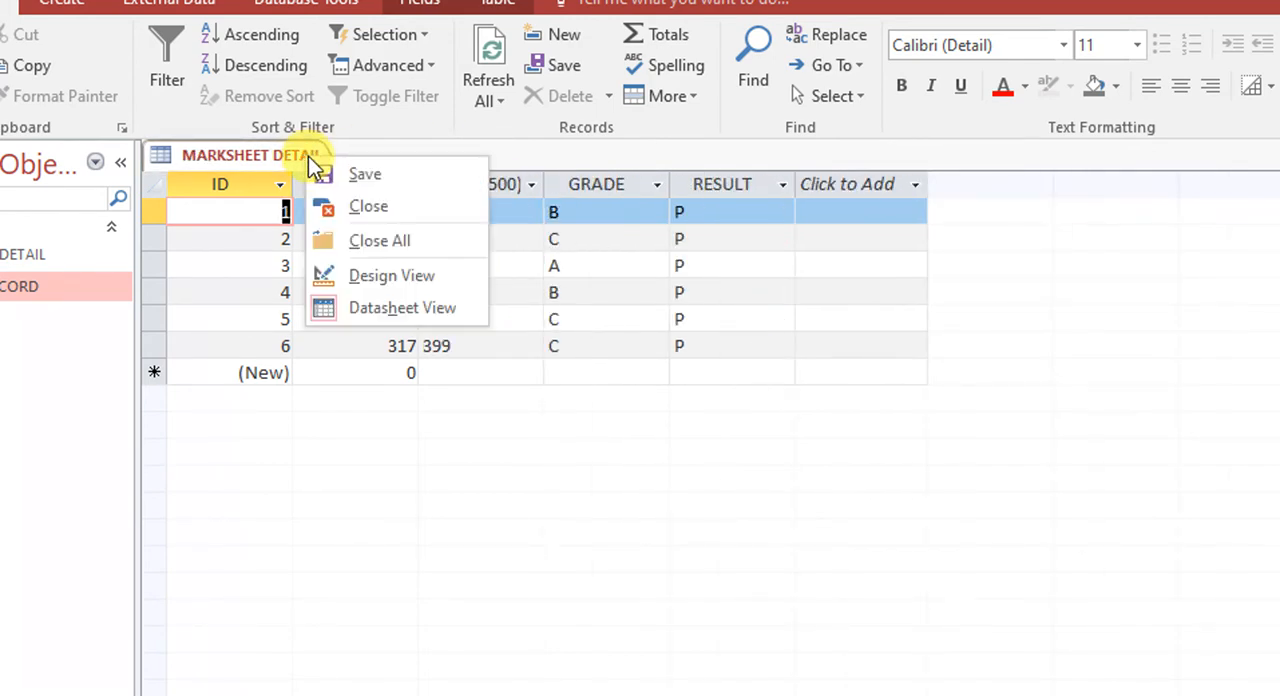
left_click(354, 204)
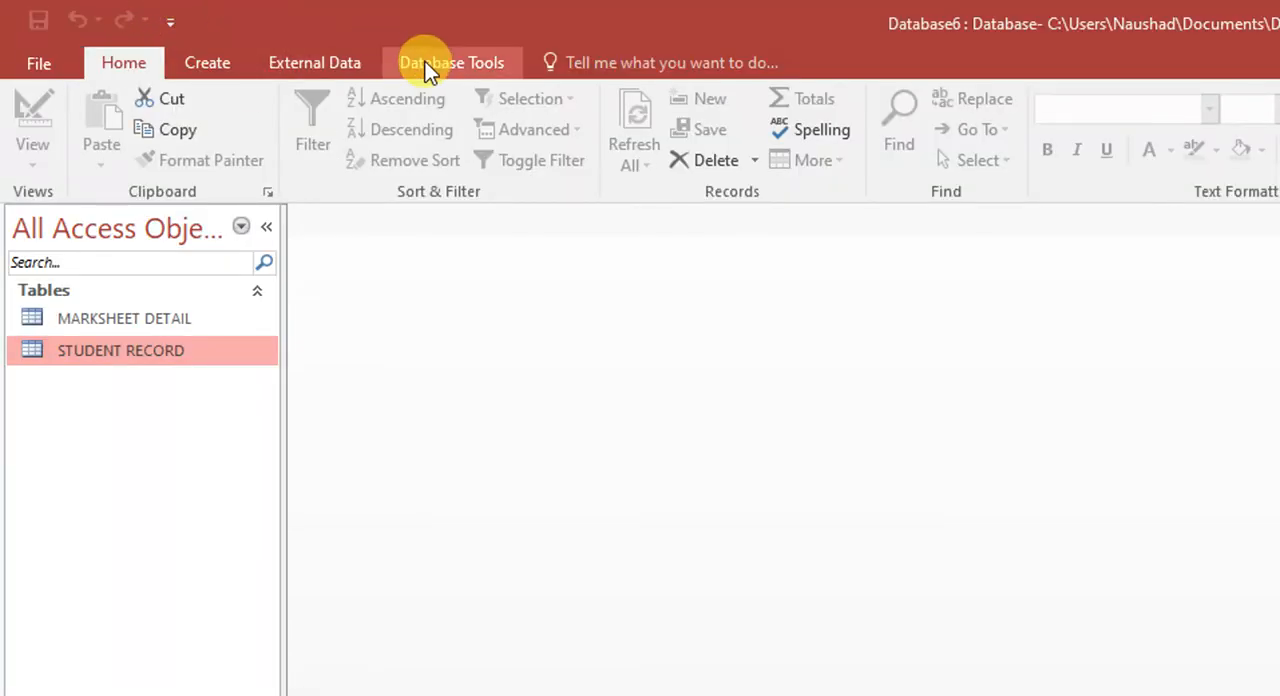
- Create a relationship from ROLL NO in STUDENT RECORD to ROLL NO in MARKSHEET DETAIL, enforcing referential integrity
left_click(282, 2)
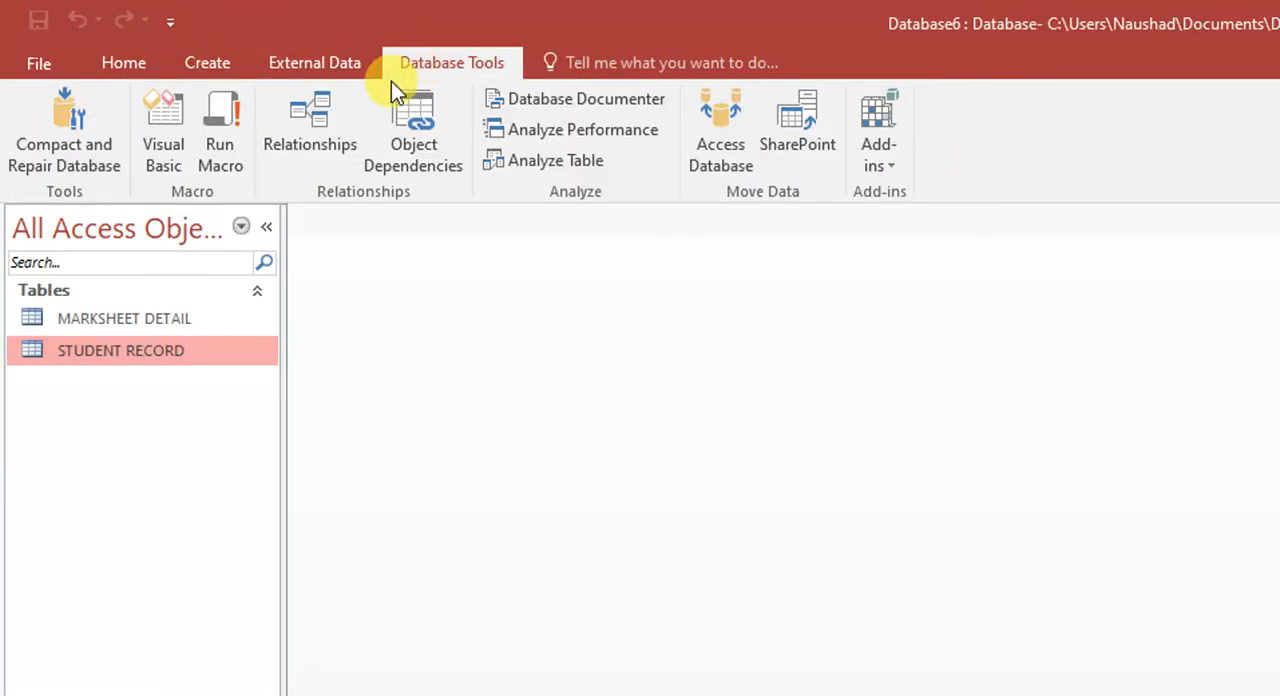
left_click(326, 120)
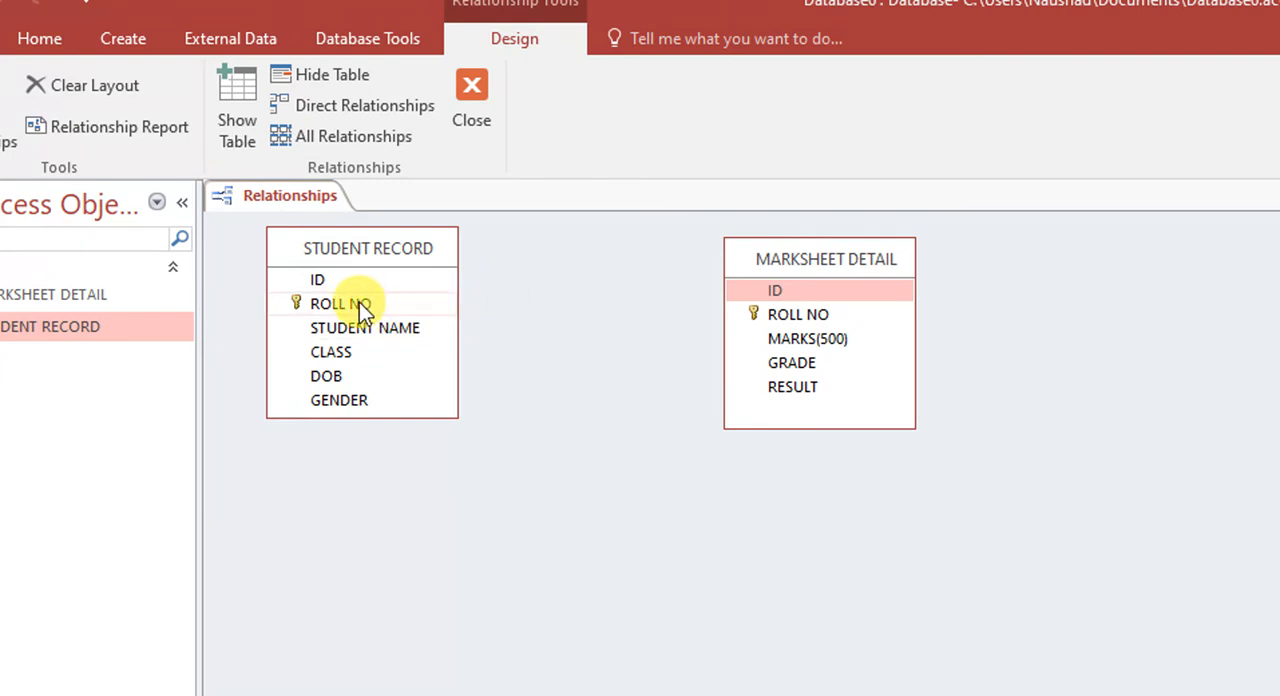
left_click_drag(359, 302, 772, 318)
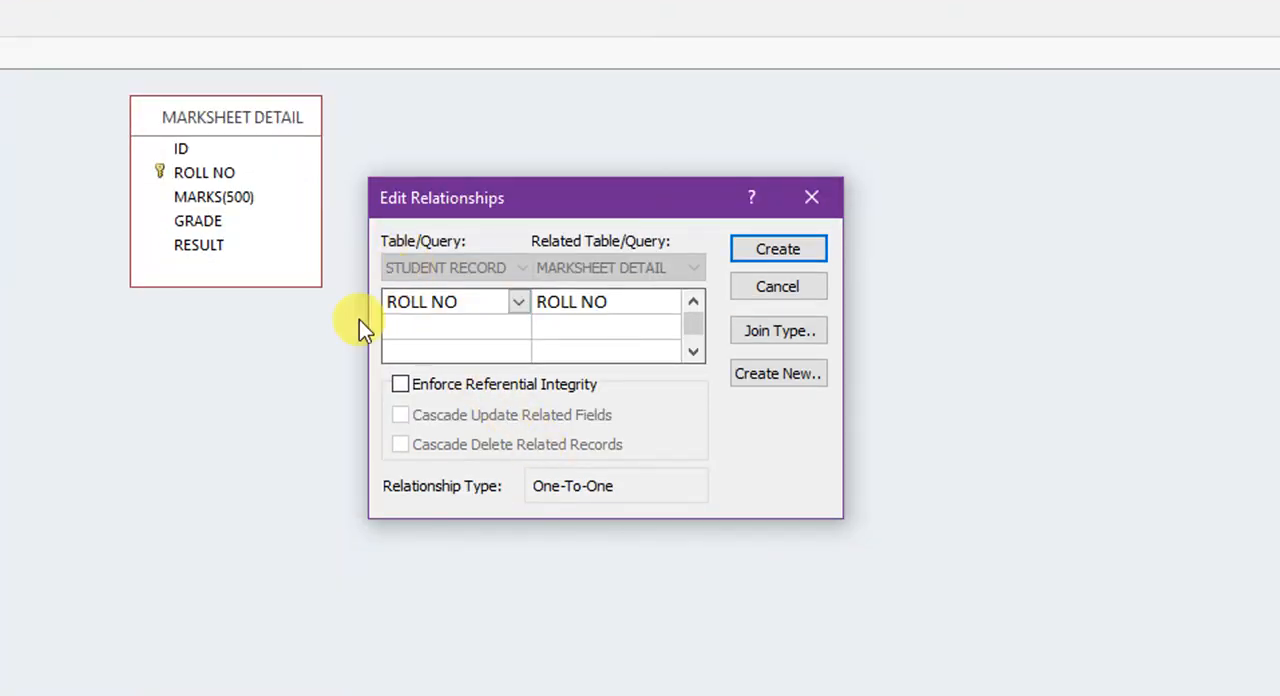
left_click(399, 386)
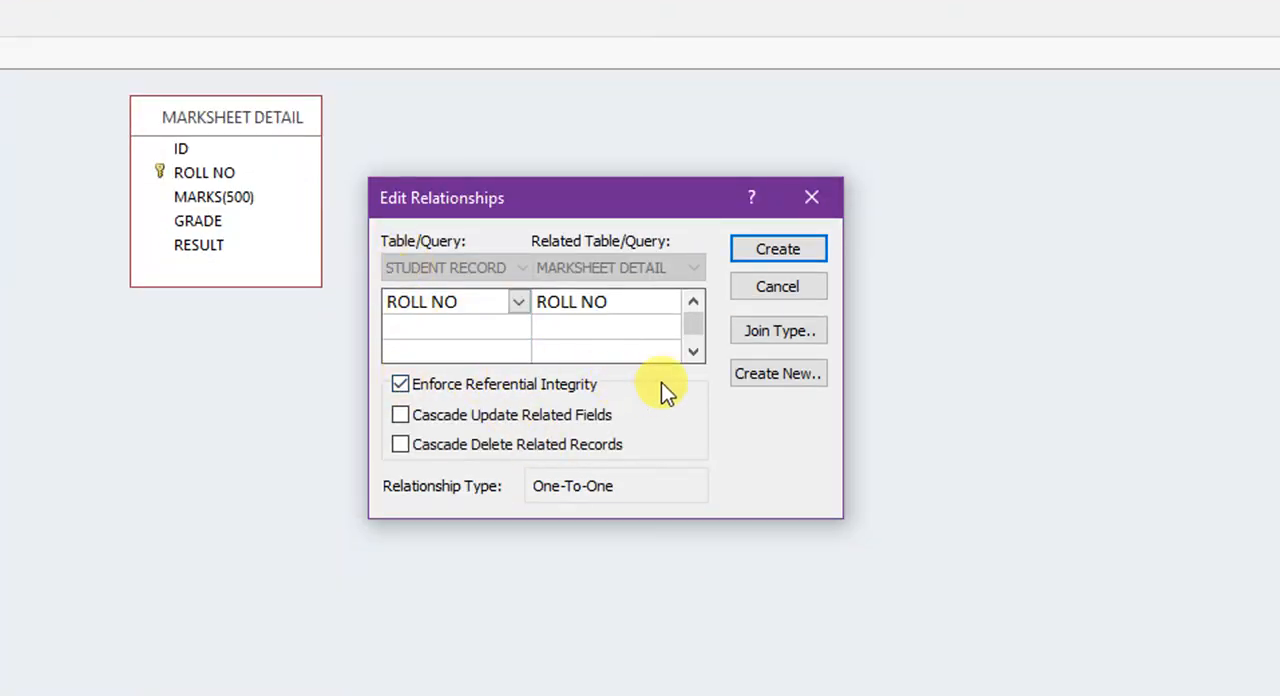
left_click(767, 250)
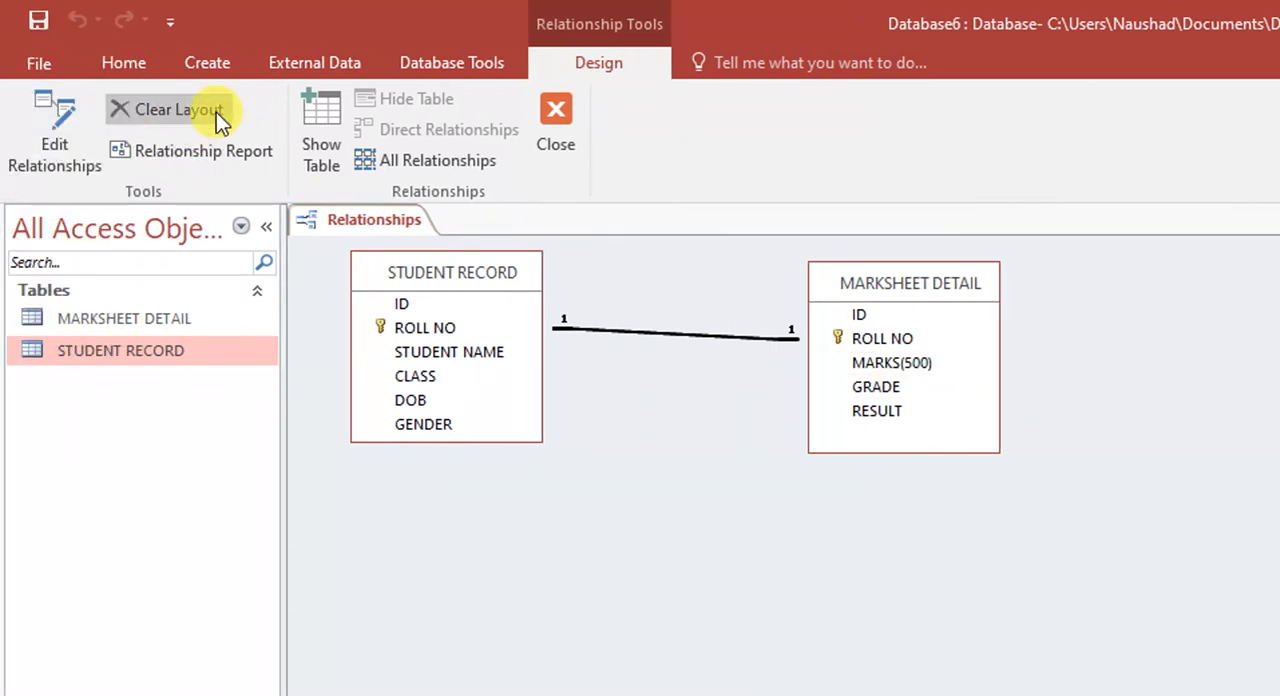
- Start a new query design with the STUDENT RECORD and MARKSHEET DETAIL tables, and space the two tables apart
left_click(64, 63)
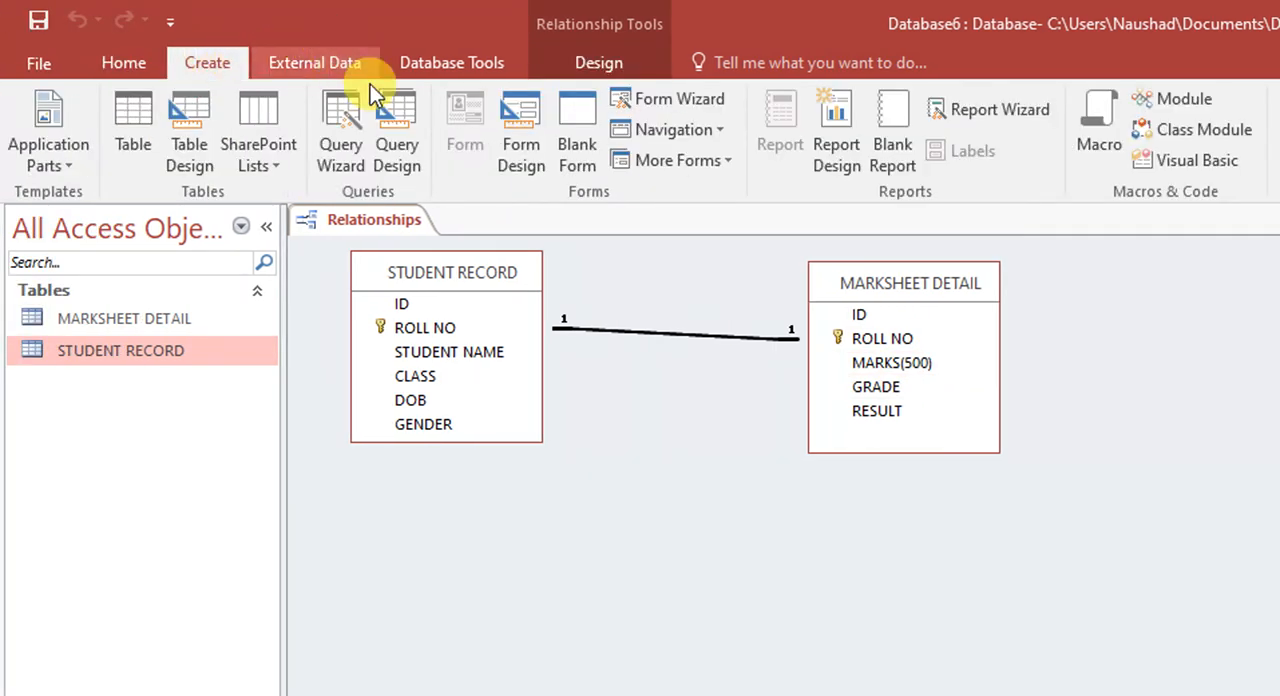
left_click(396, 119)
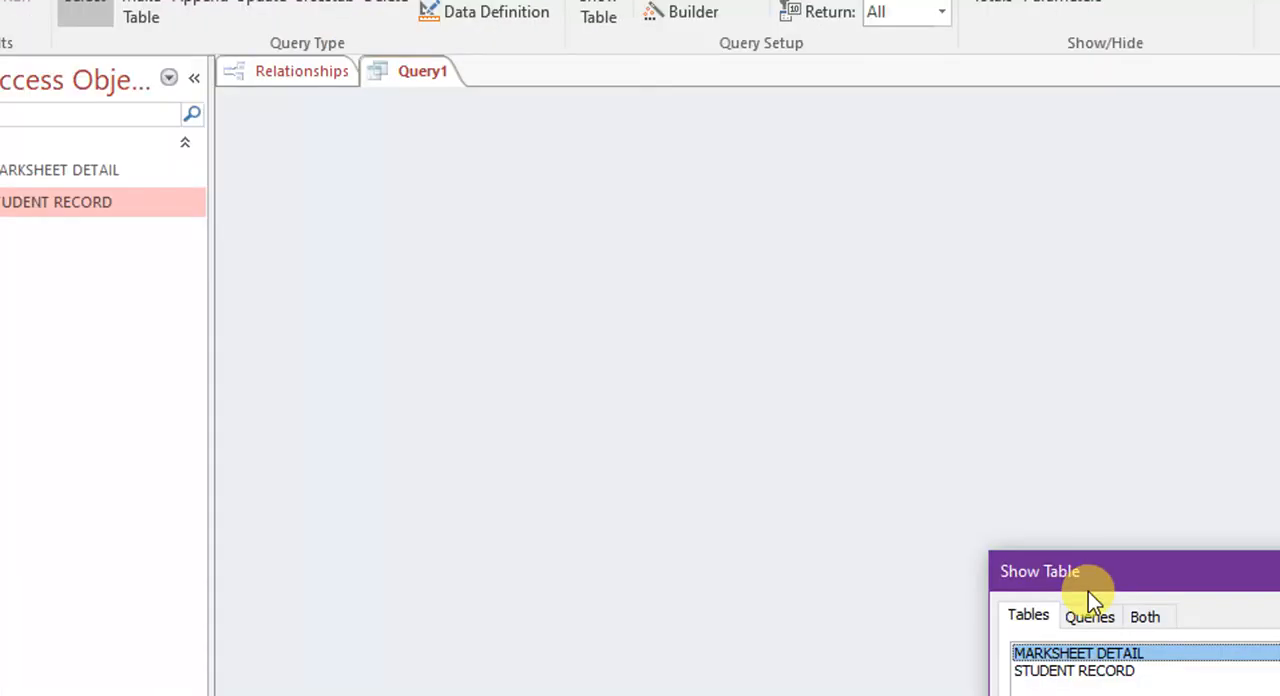
left_click(1083, 593)
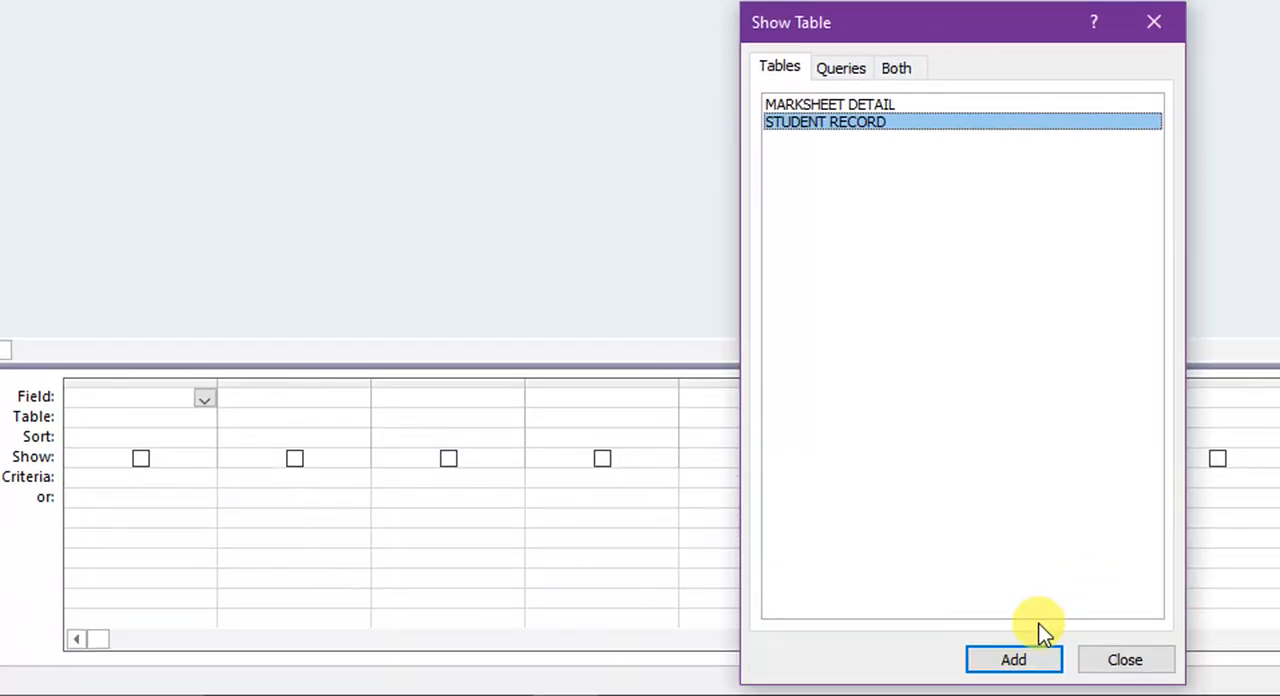
left_click(1020, 662)
left_click(828, 105)
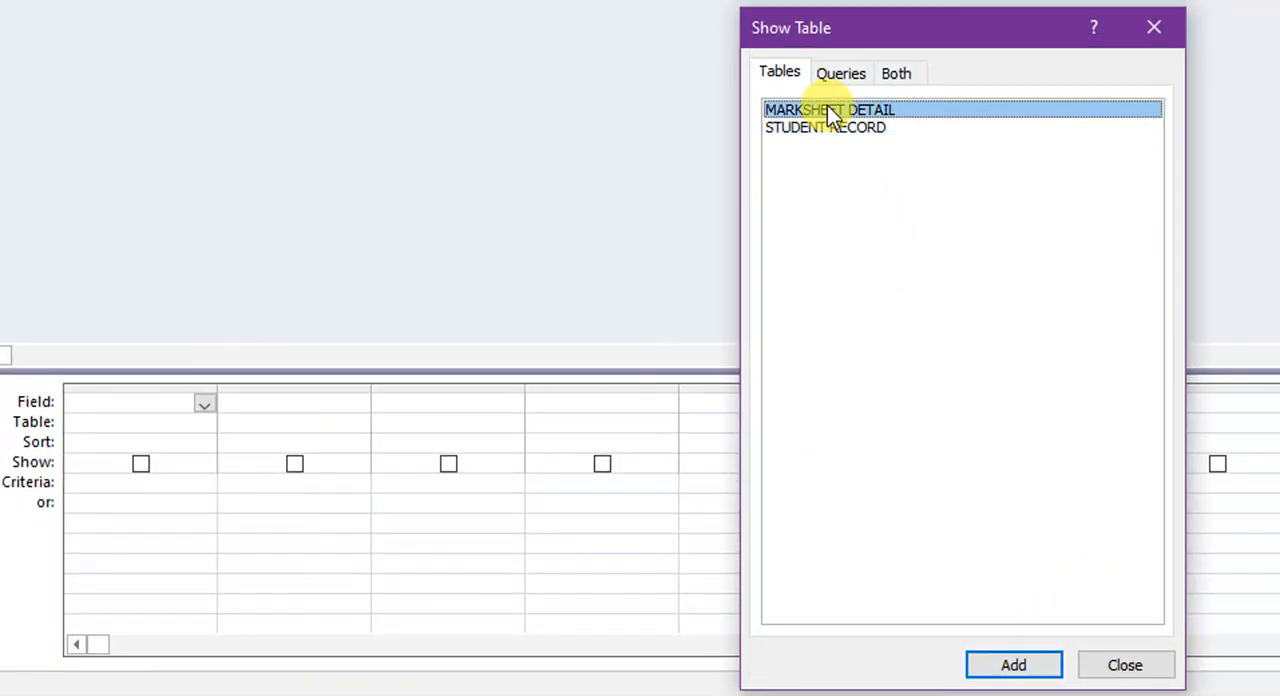
left_click(1030, 661)
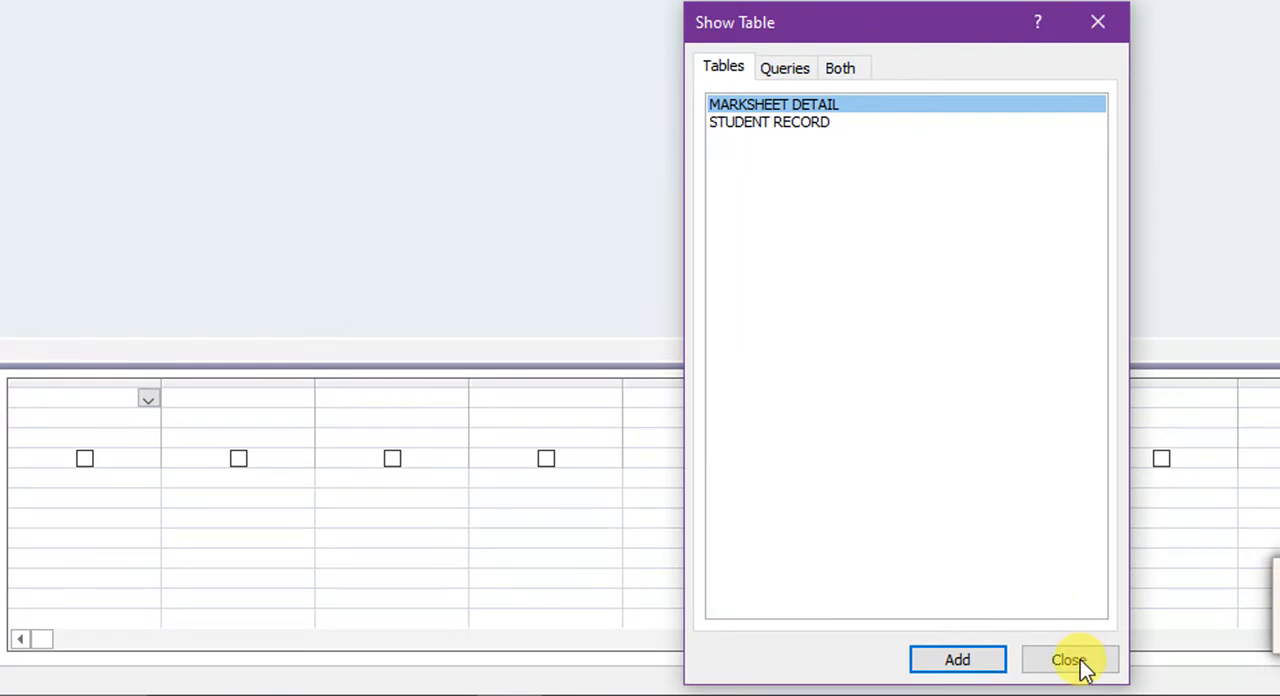
left_click(1077, 648)
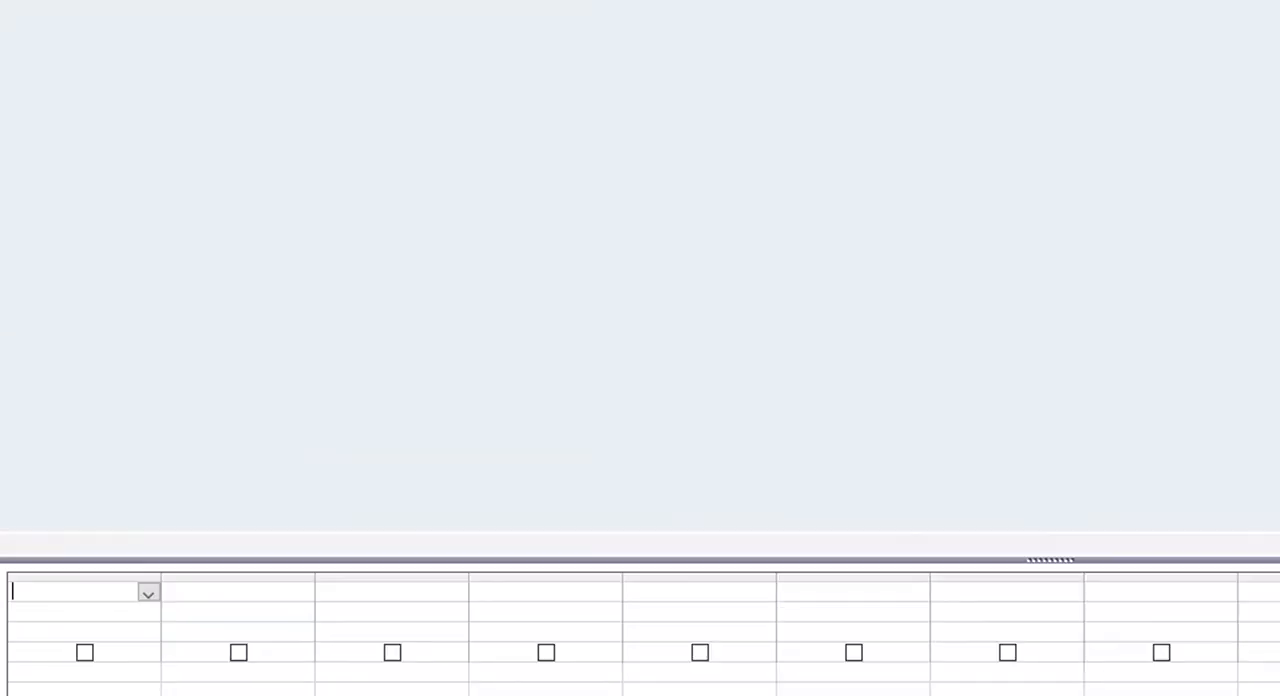
left_click_drag(348, 94, 550, 152)
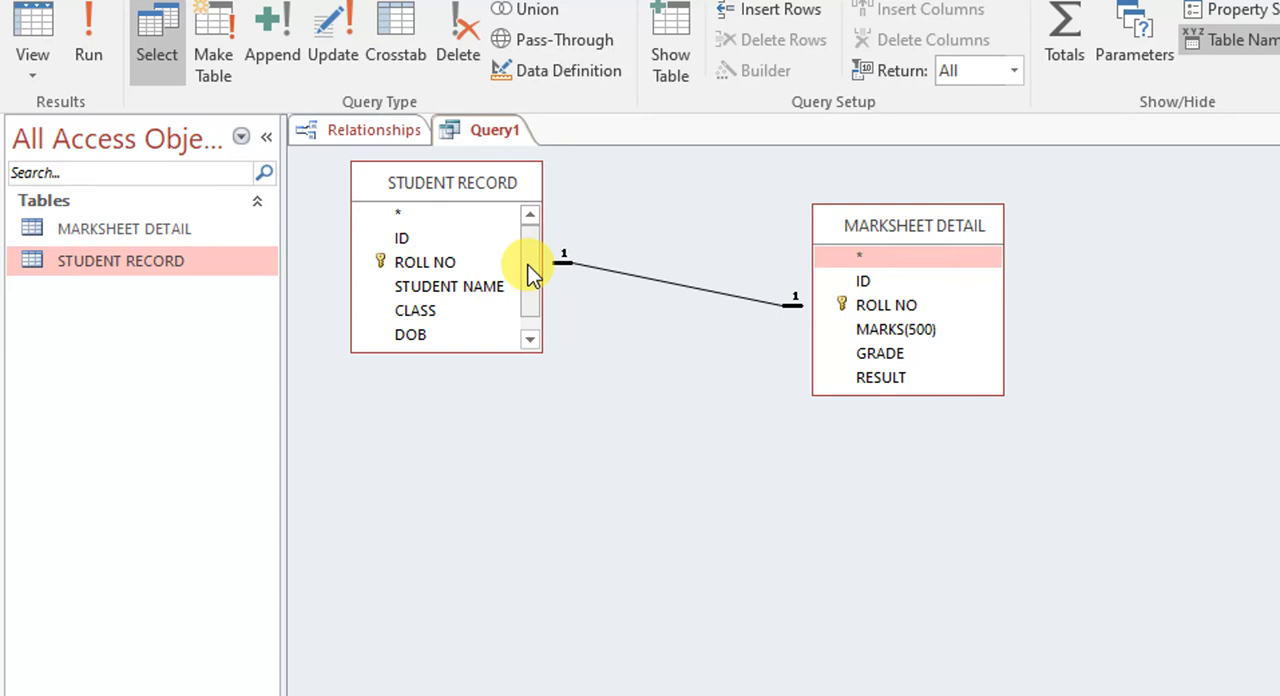
- Add ROLL NO, STUDENT NAME, CLASS and GENDER from STUDENT RECORD and MARKS(500) from MARKSHEET DETAIL to the query
scroll(529, 278, "down", 1)
scroll(535, 268, "up", 1)
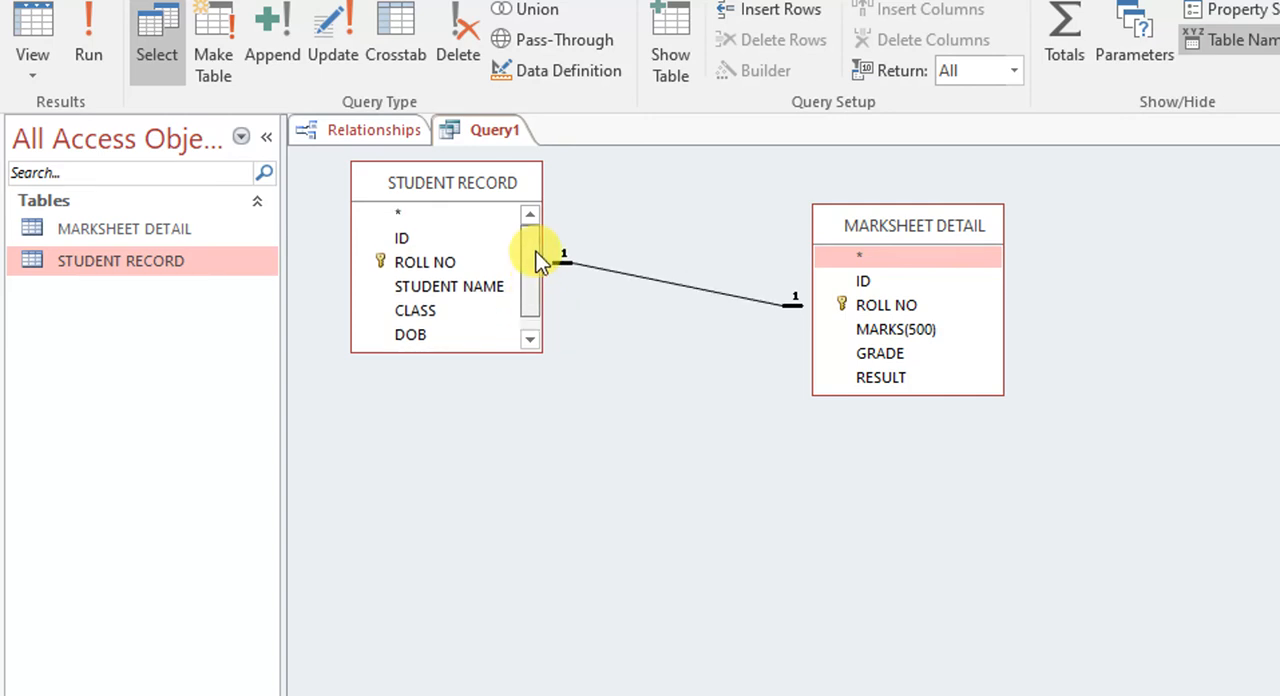
double_click(405, 264)
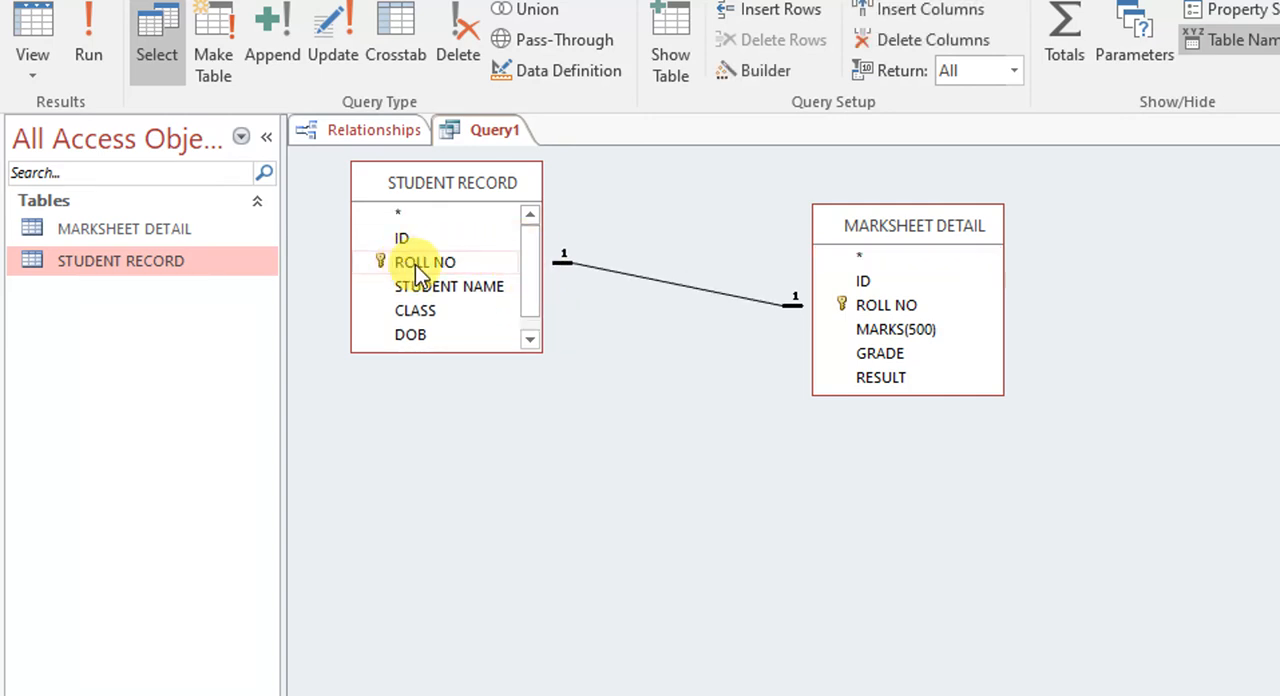
double_click(443, 287)
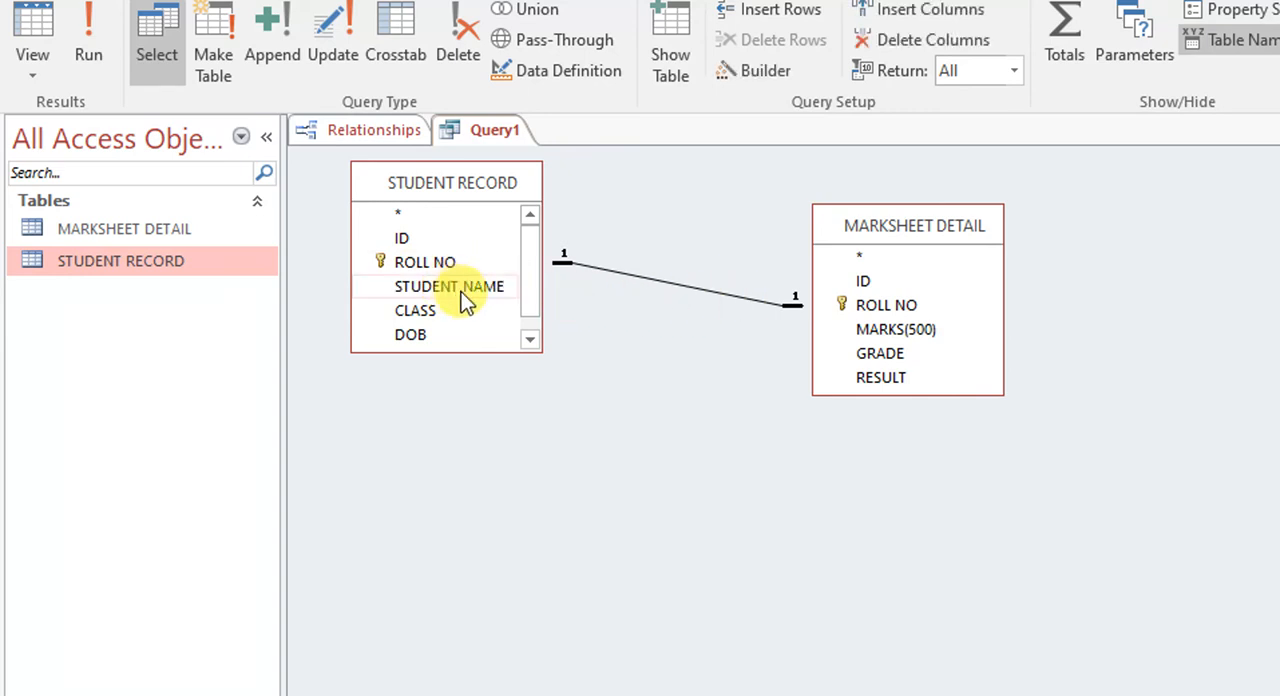
left_click(458, 310)
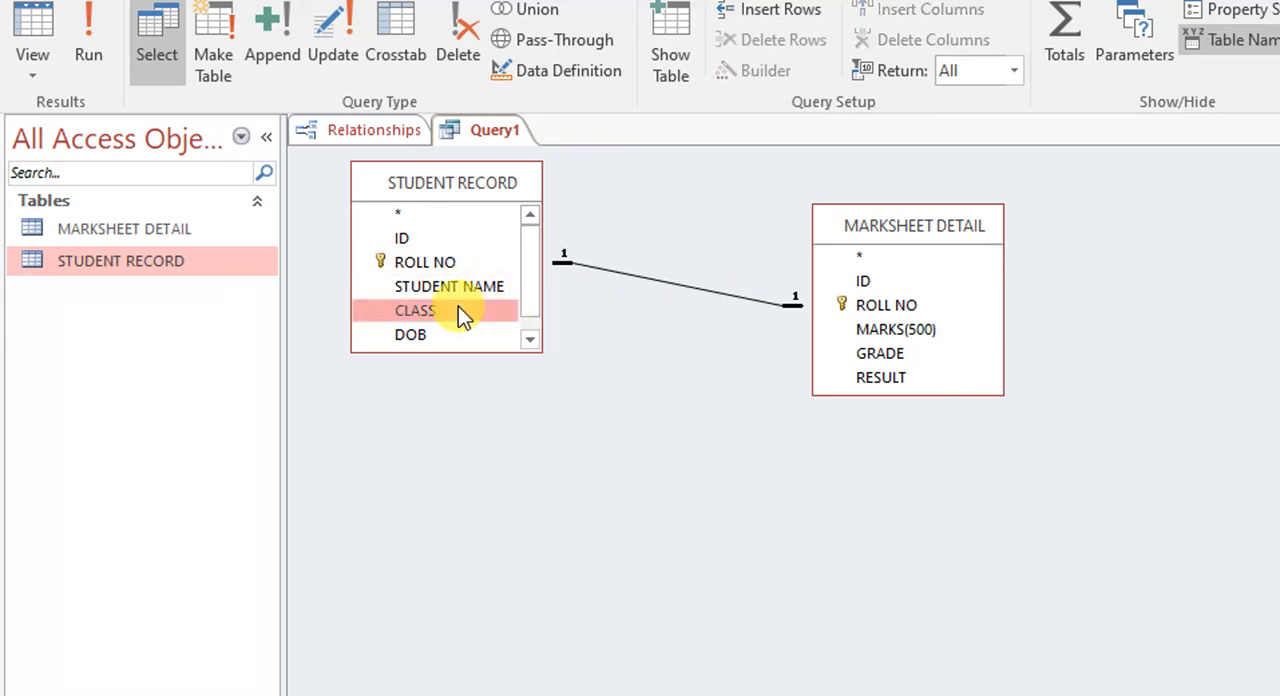
double_click(458, 310)
left_click(529, 339)
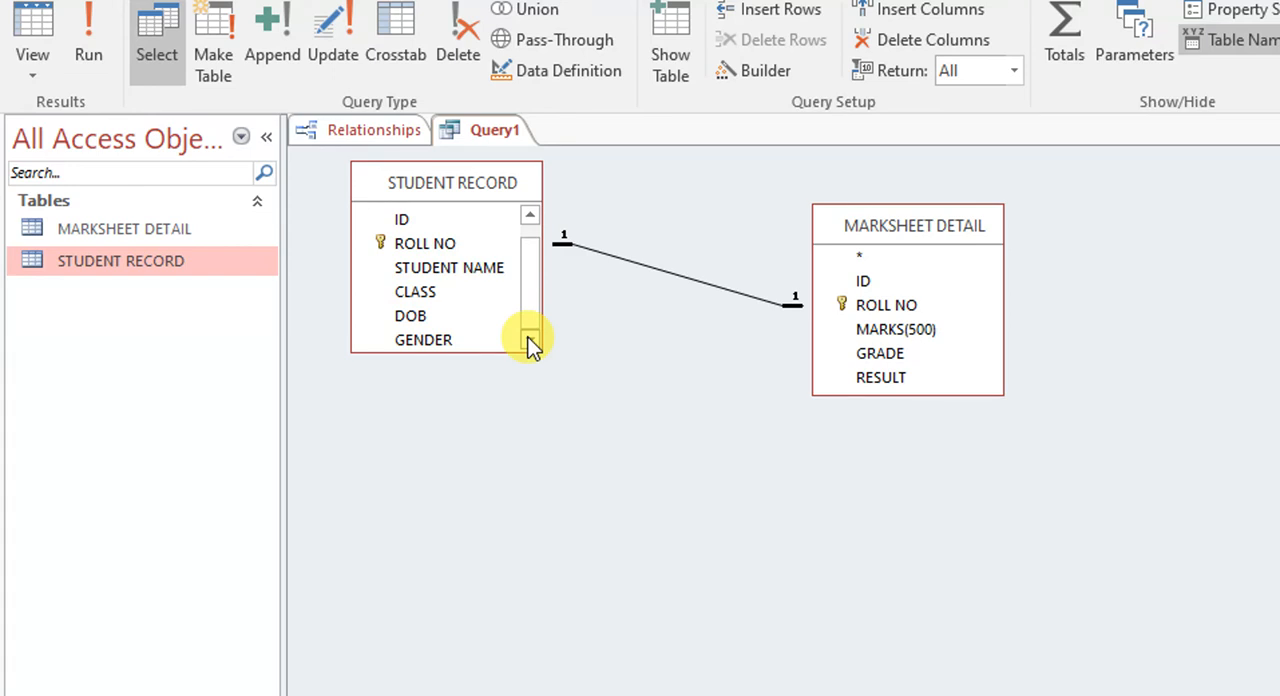
double_click(428, 342)
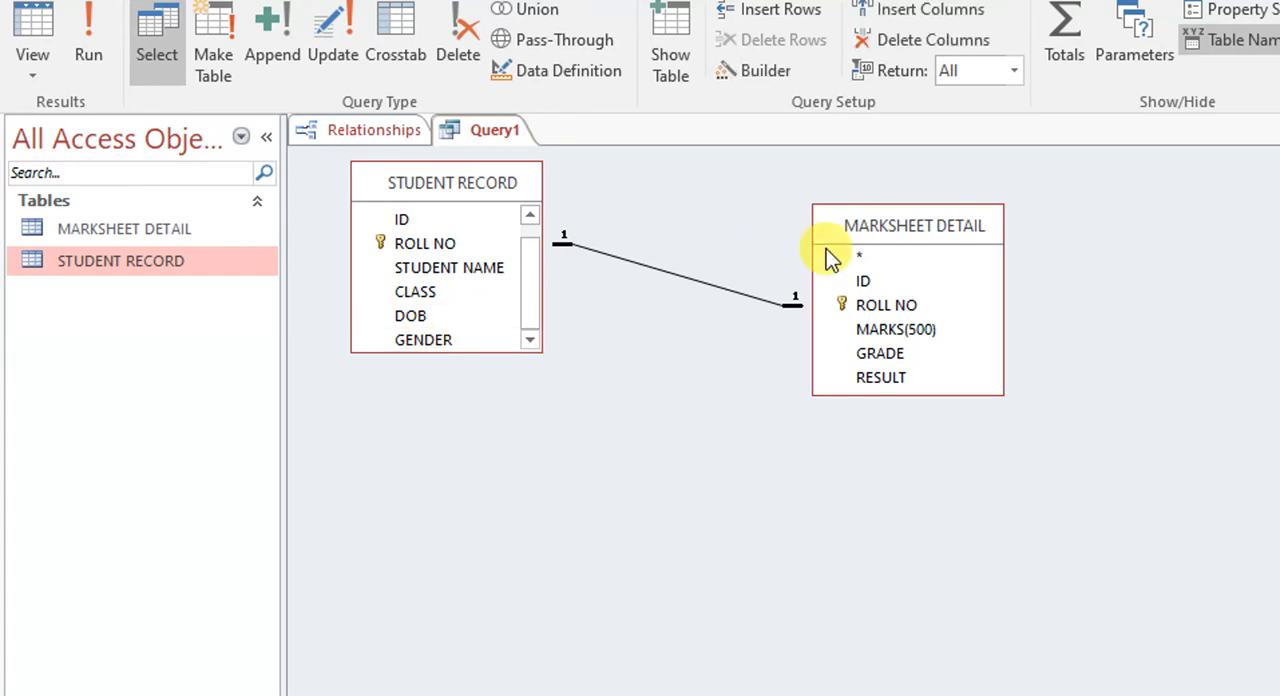
double_click(905, 331)
double_click(905, 331)
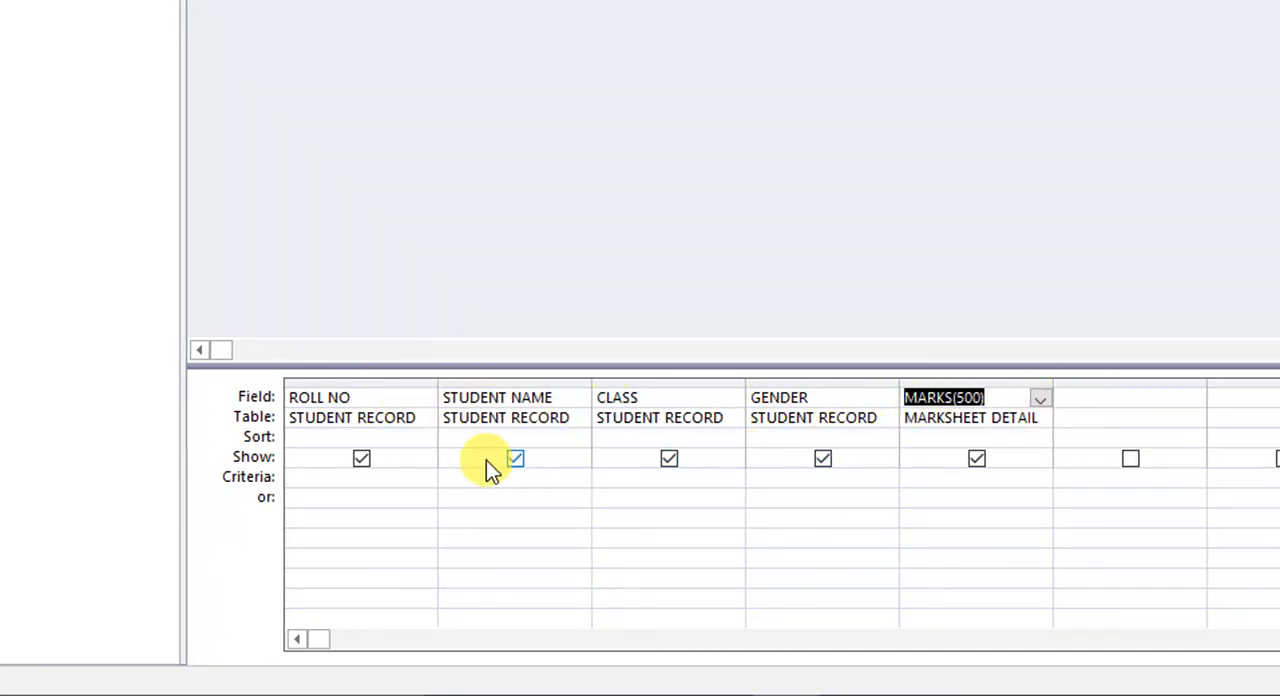
- Set the criteria of the query's CLASS field to "8th A"
left_click(630, 478)
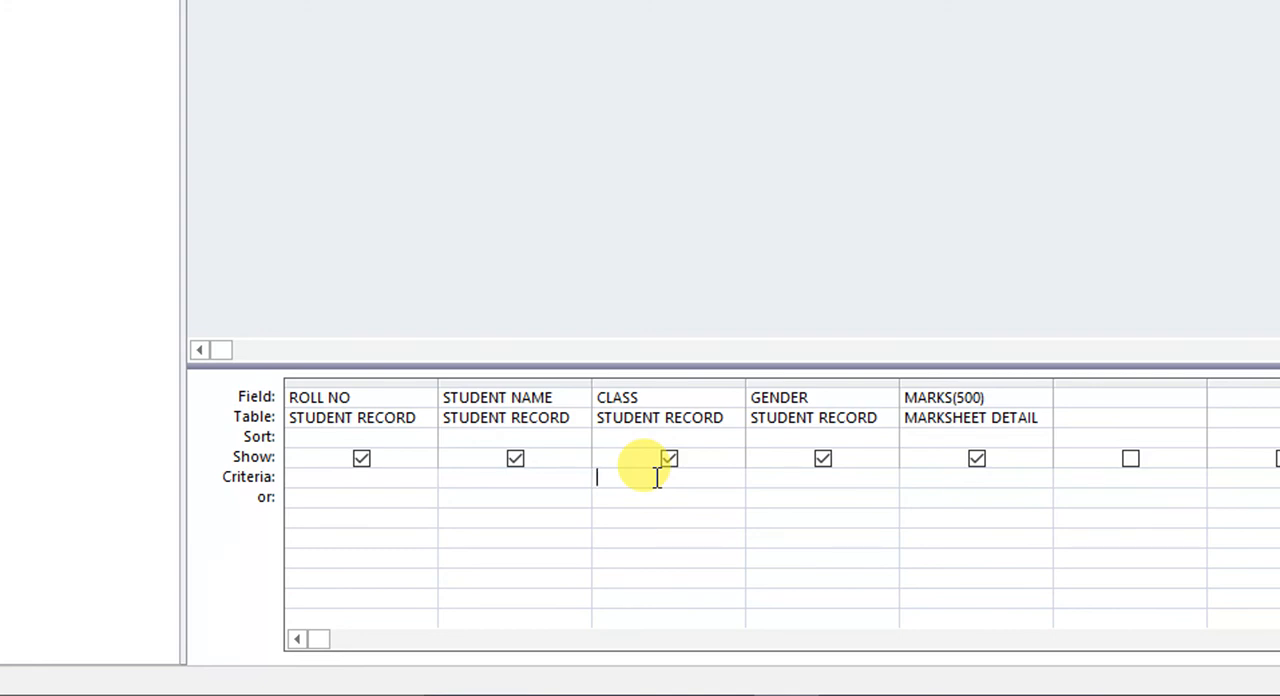
type("\"8th A\"")
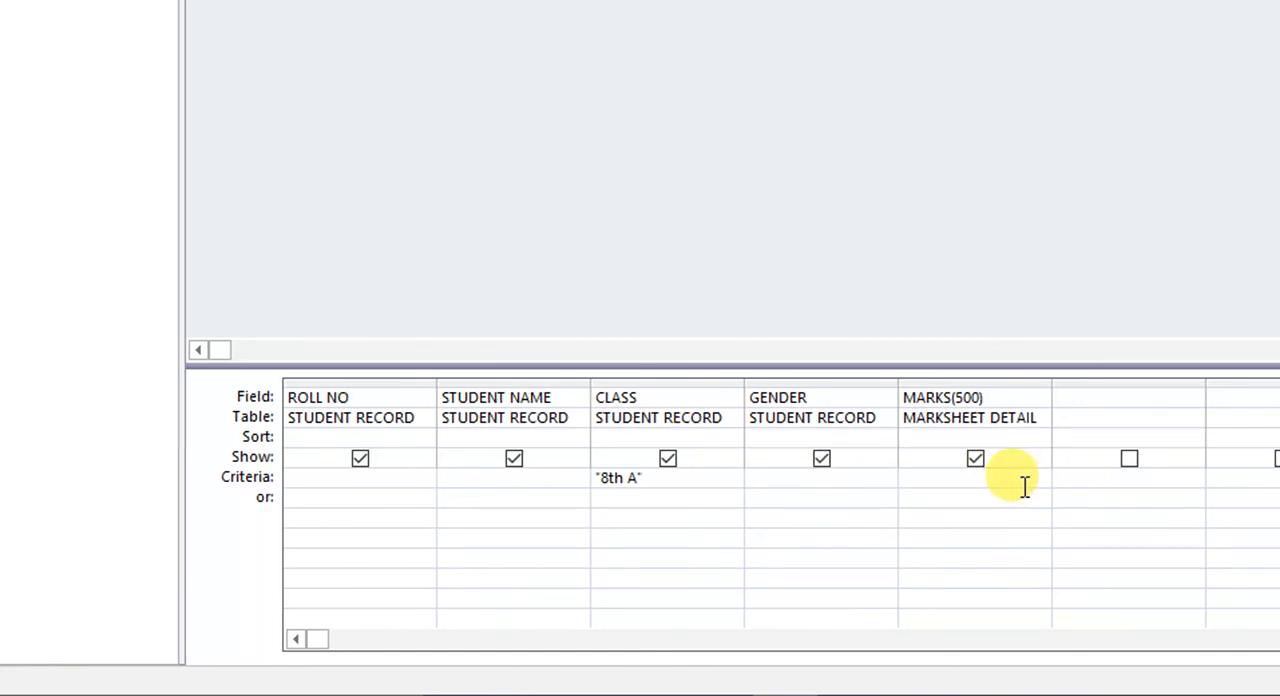
- Set the criteria of the MARKS(500) field to >450 and run the query
left_click(968, 479)
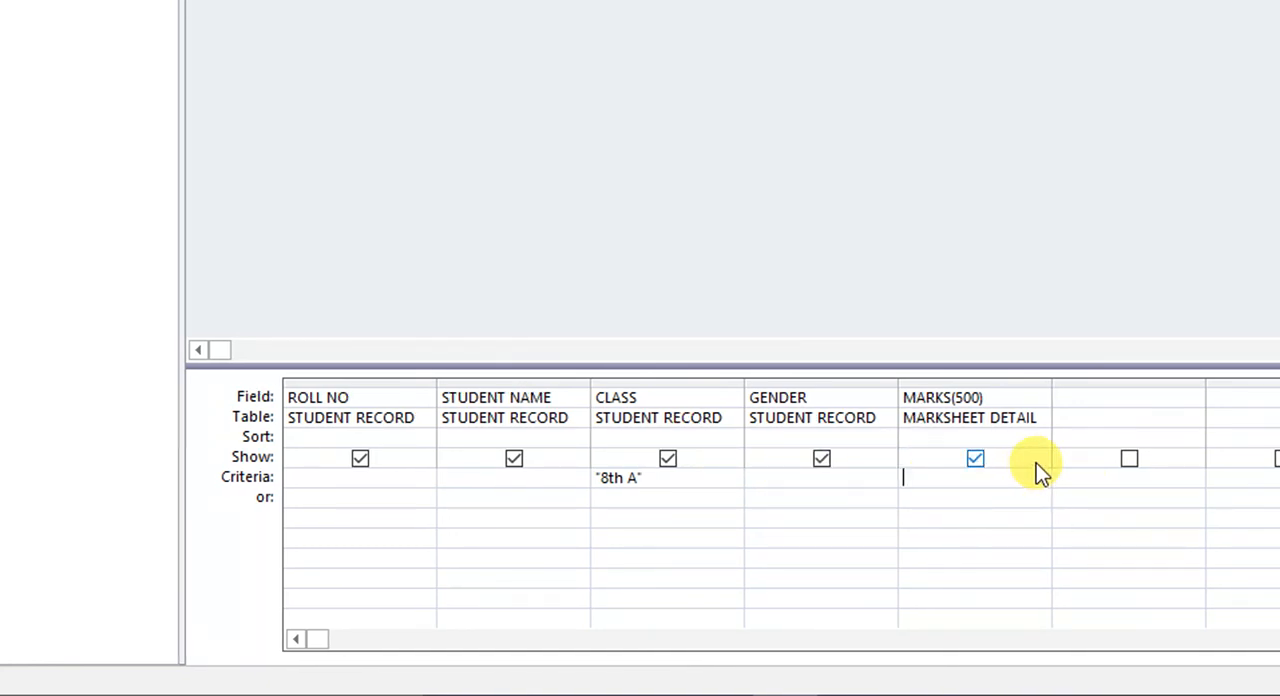
type(">450")
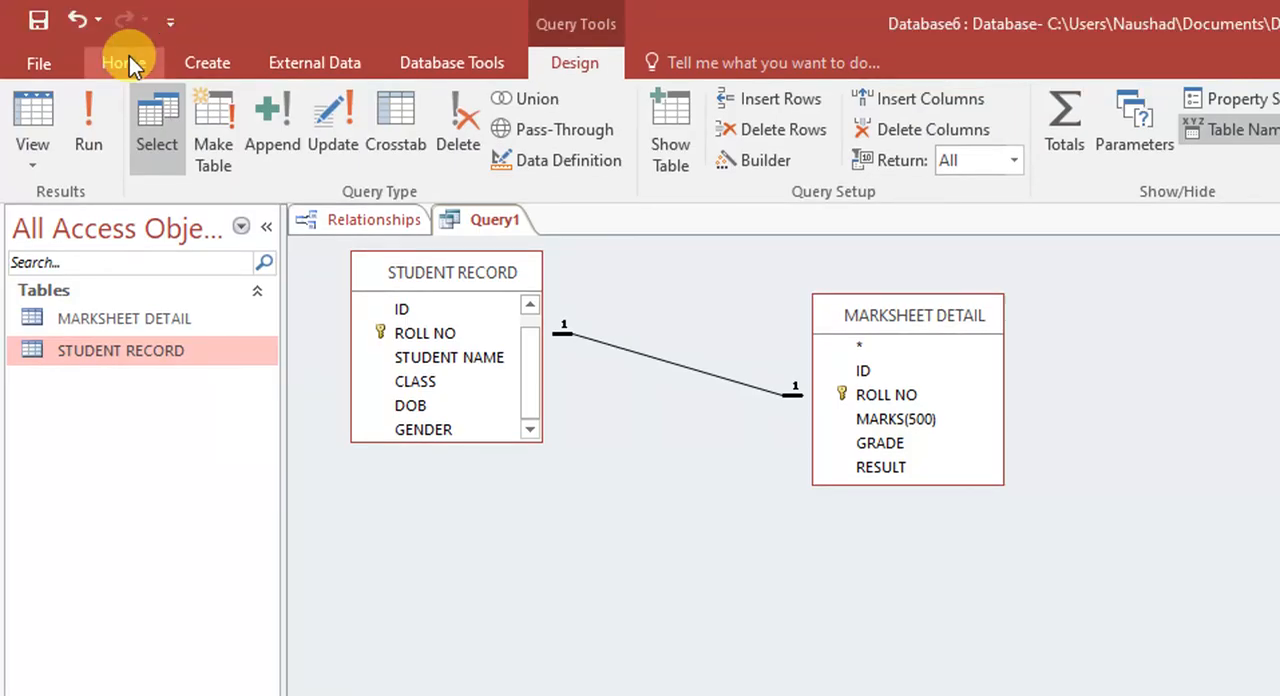
left_click(91, 114)
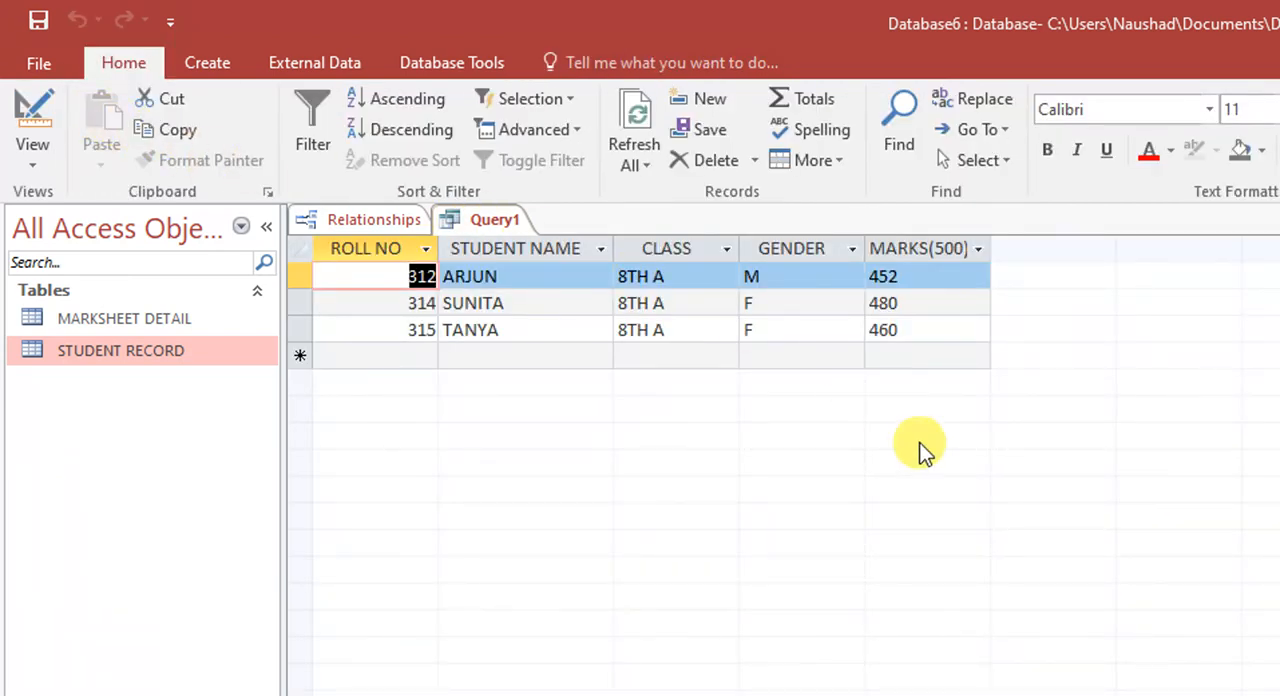